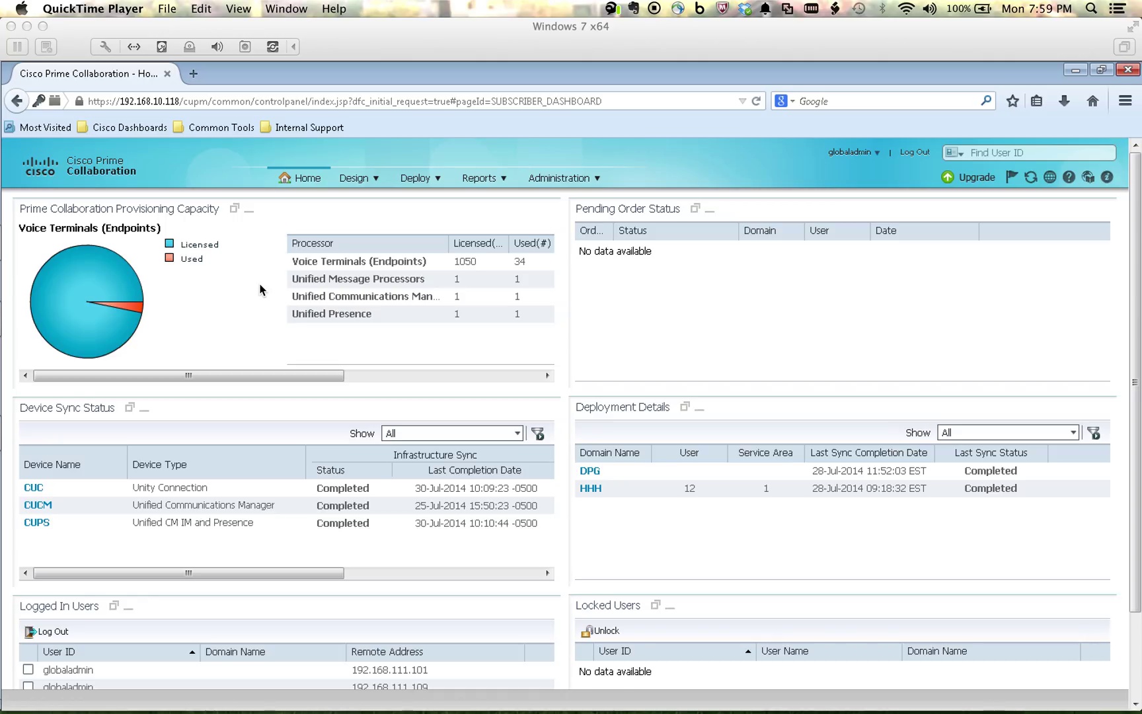
# Go to Deploy > User Provisioning and open the chosen user's page from the user list.
pyautogui.click(397, 152)
pyautogui.click(427, 179)
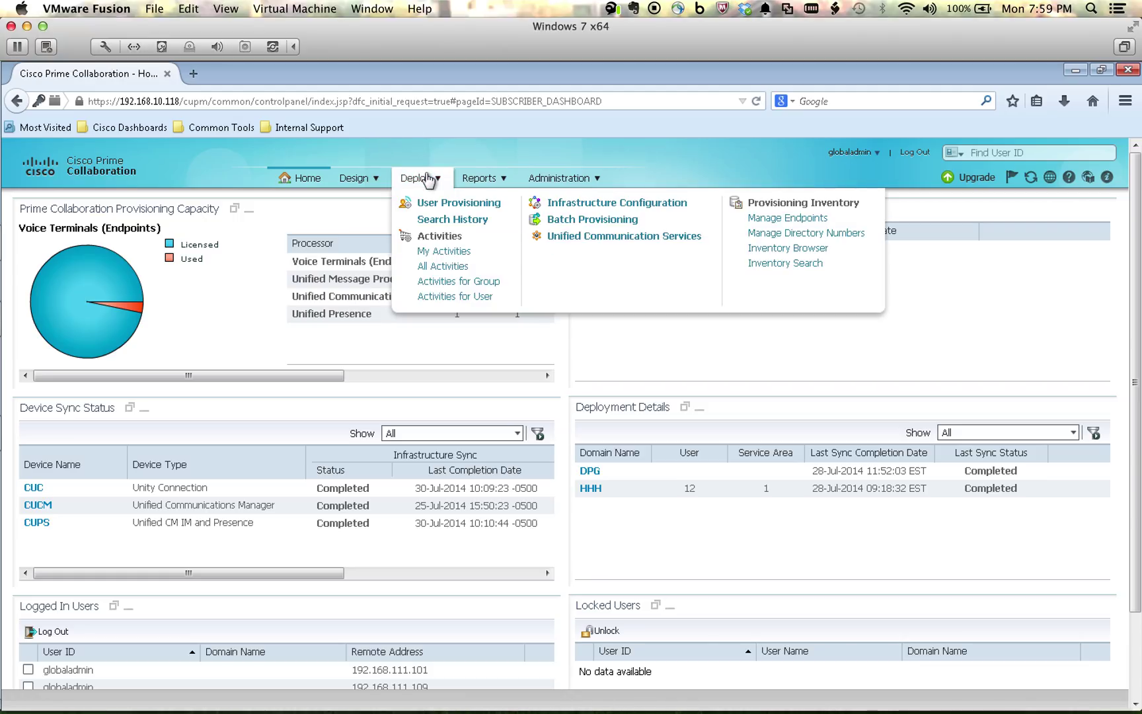
pyautogui.click(441, 206)
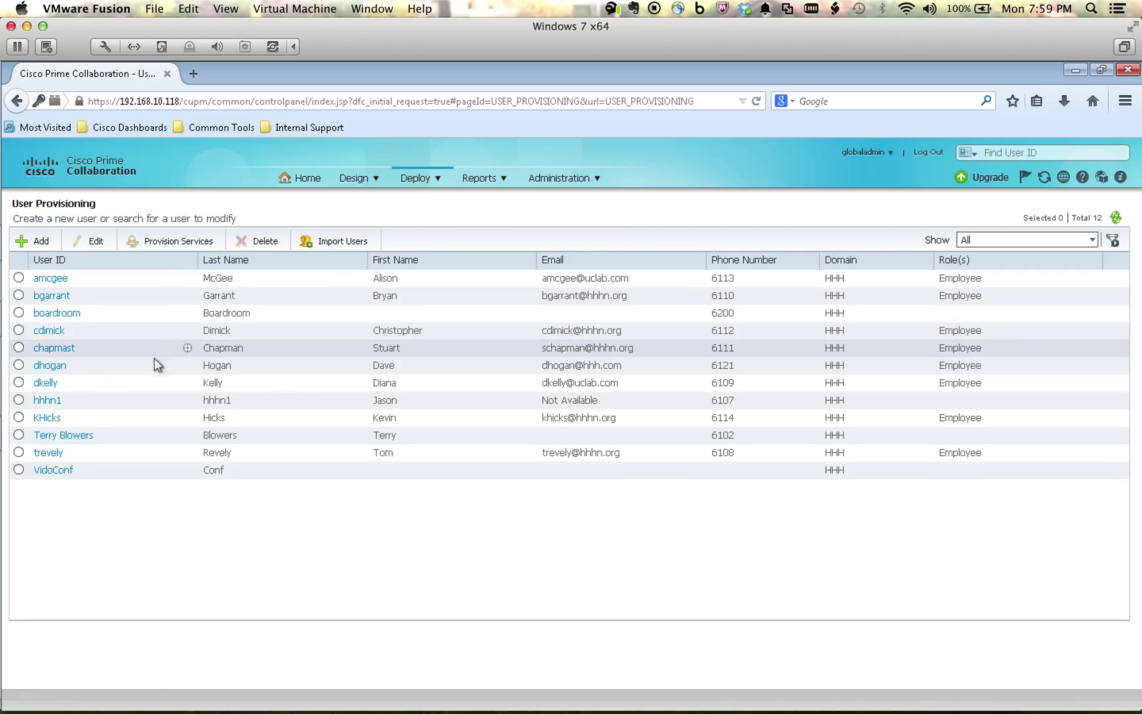
pyautogui.click(55, 365)
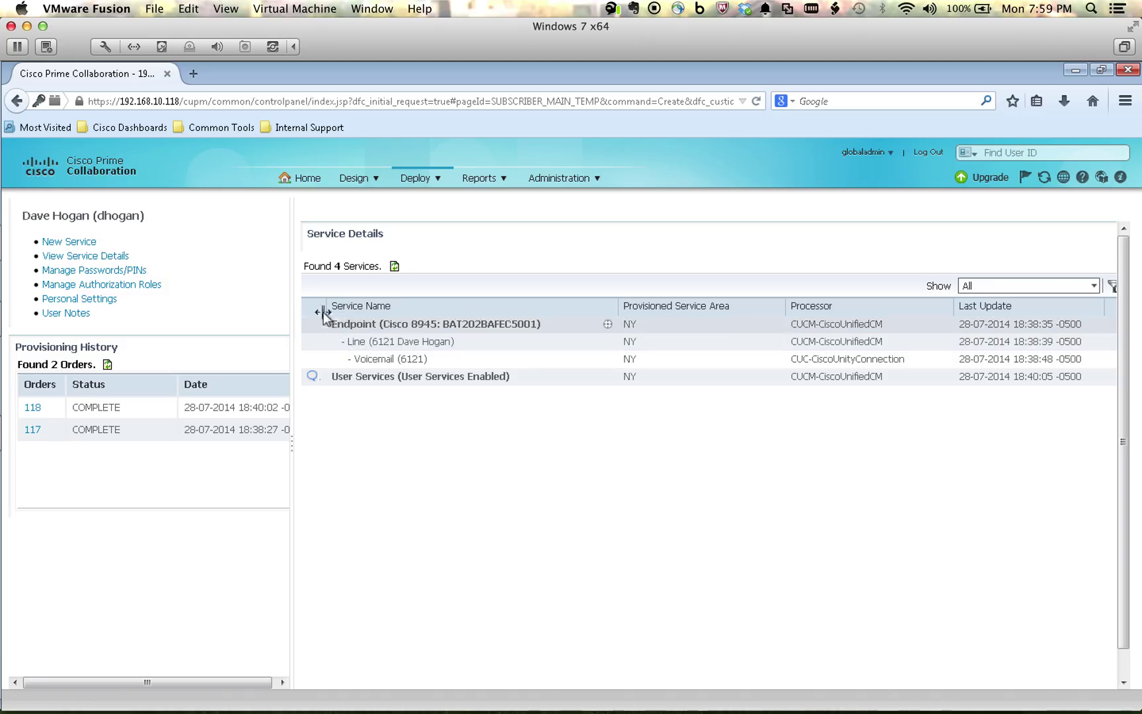
# Start a new service in service area NY using the Endpoint Service type.
pyautogui.click(72, 242)
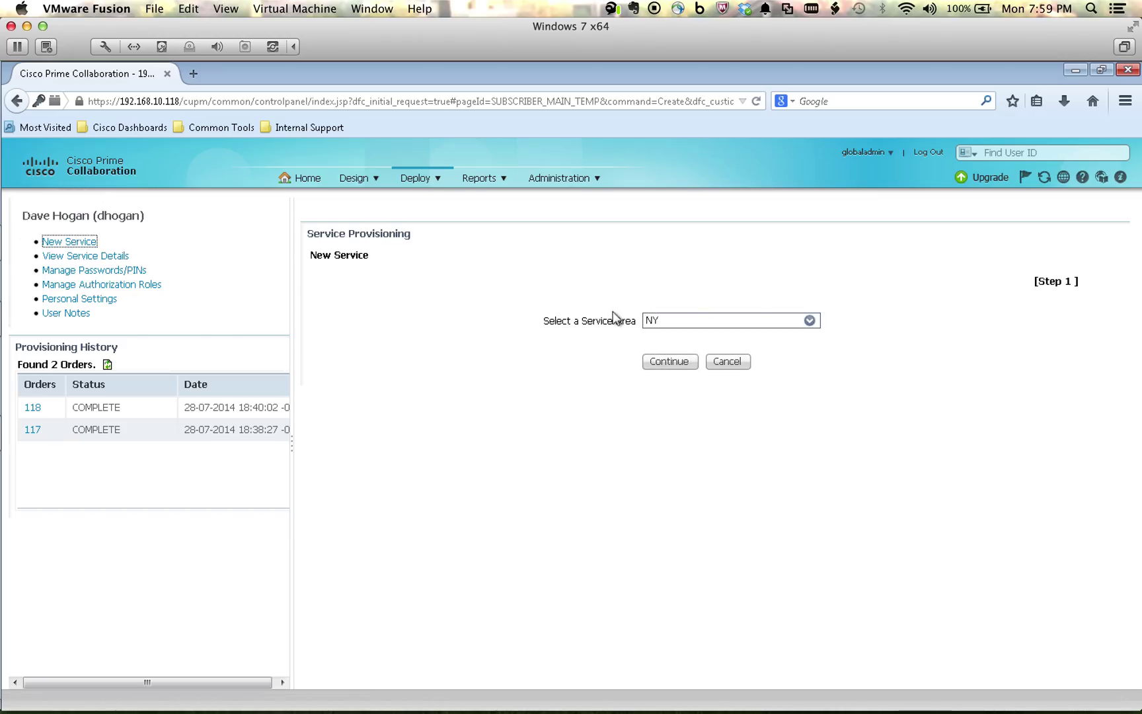
pyautogui.click(658, 363)
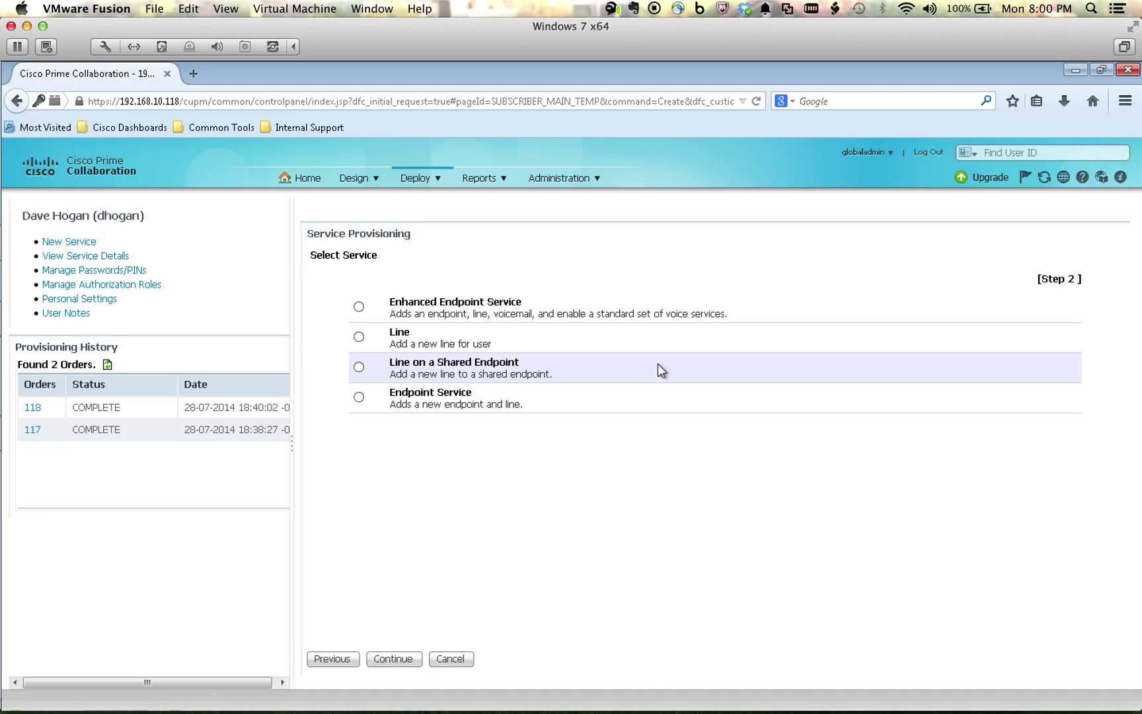
pyautogui.click(359, 398)
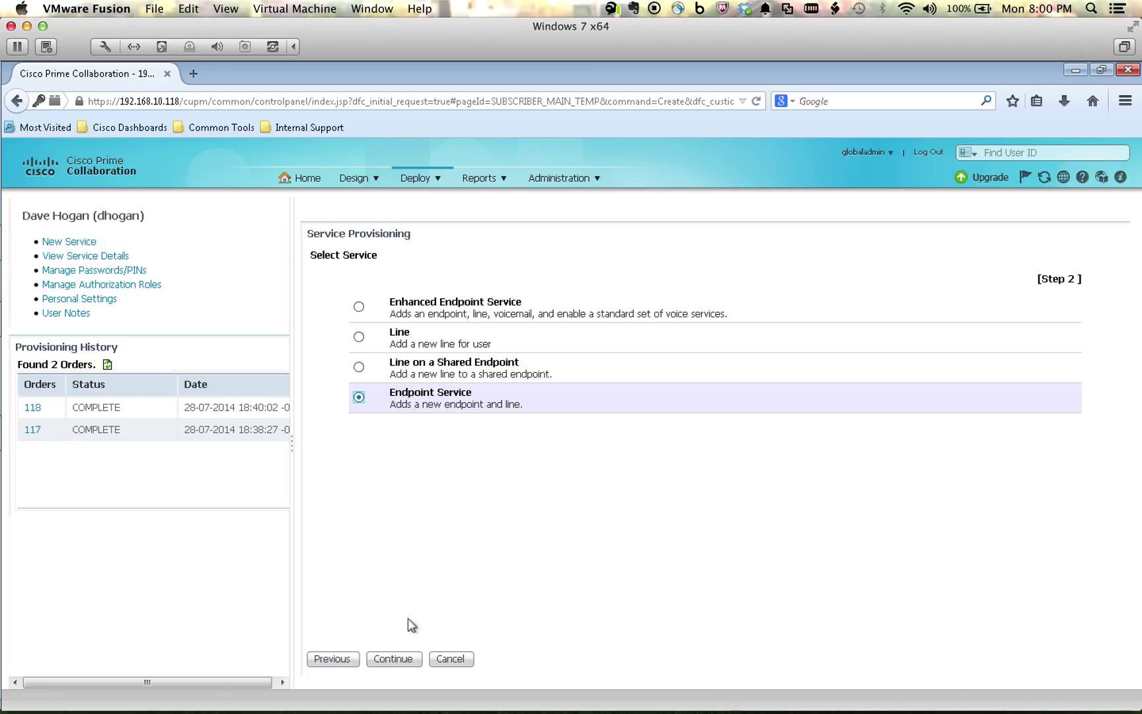
pyautogui.click(392, 661)
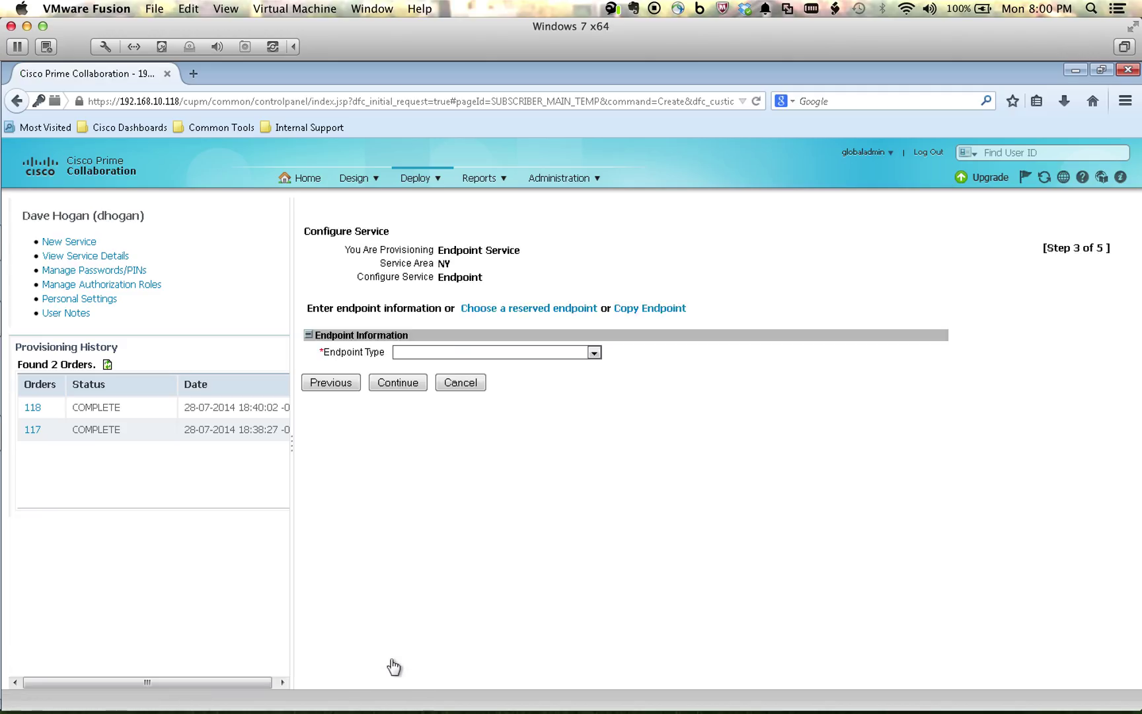
# Make it a Cisco Jabber for iPhone endpoint with template HHH_Jabber_iPhone and a TCT-prefixed device name.
pyautogui.click(602, 376)
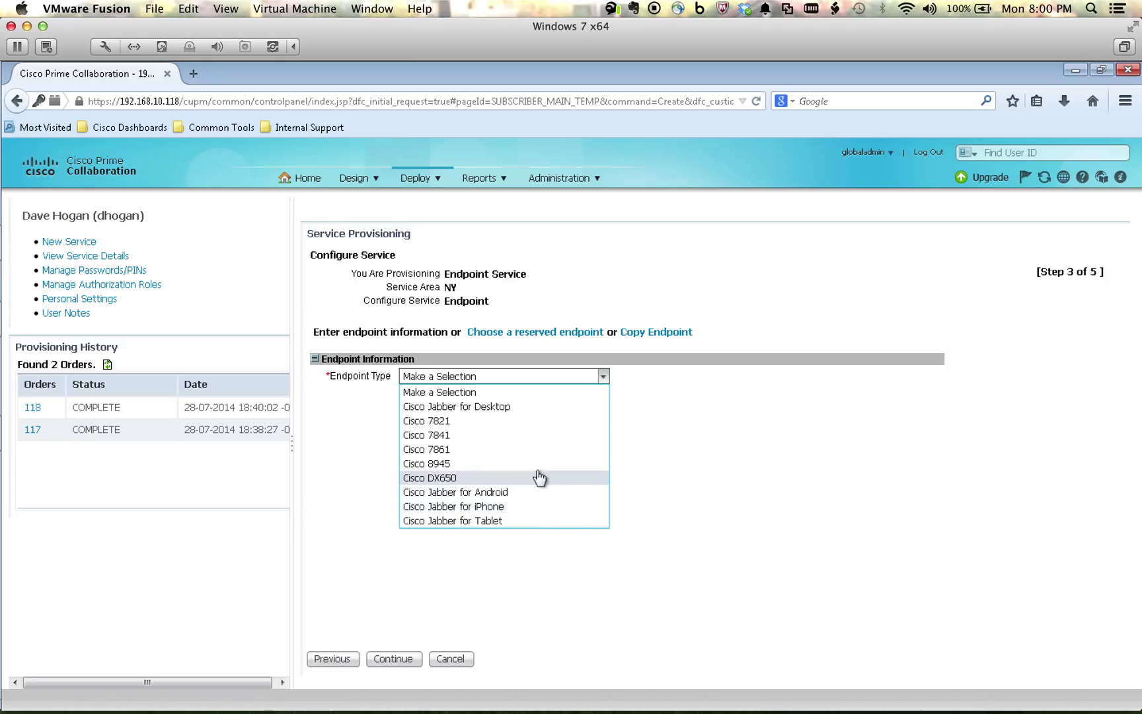
pyautogui.click(502, 506)
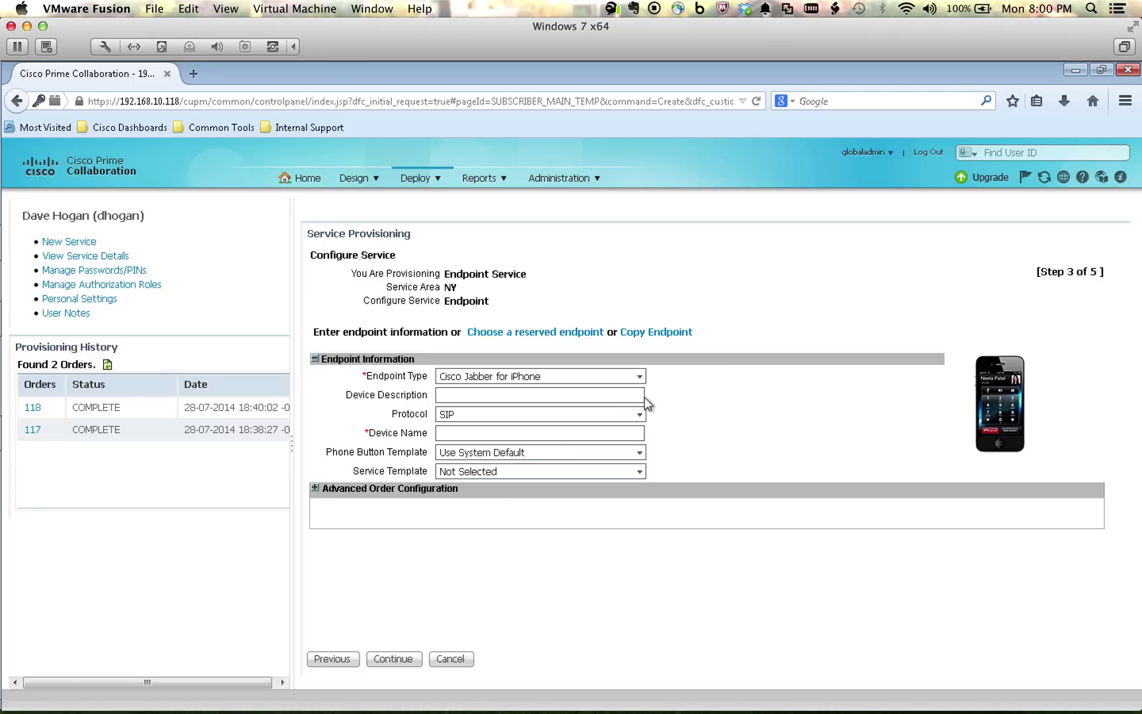
pyautogui.click(639, 473)
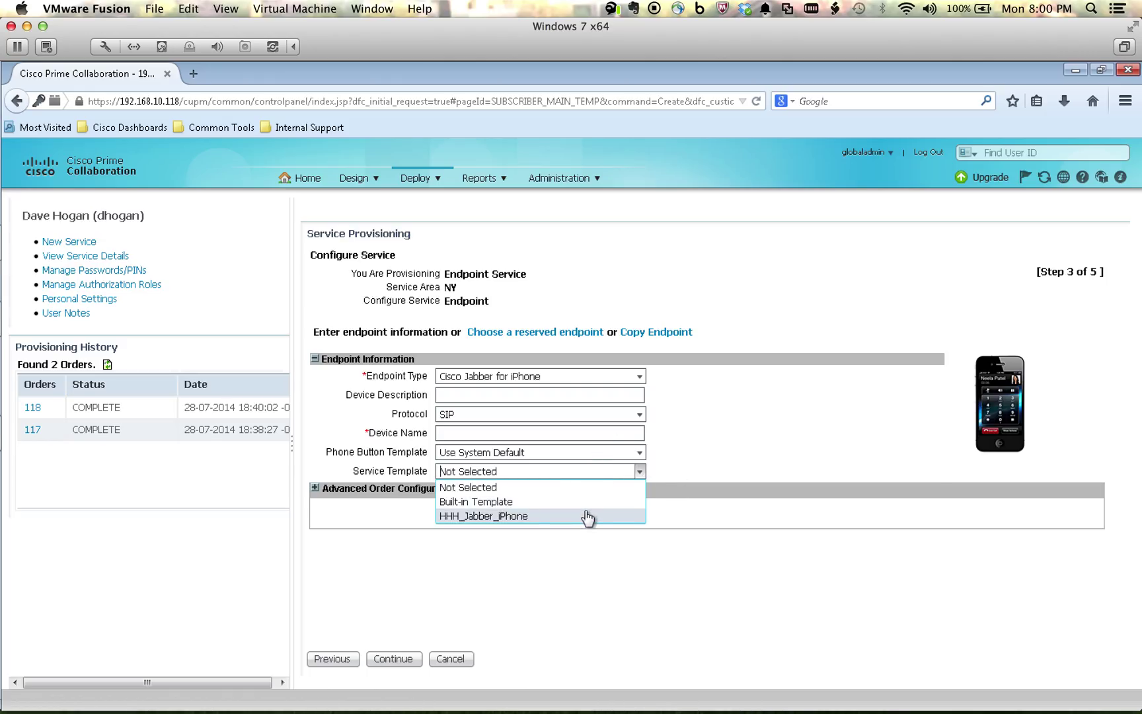
pyautogui.click(588, 517)
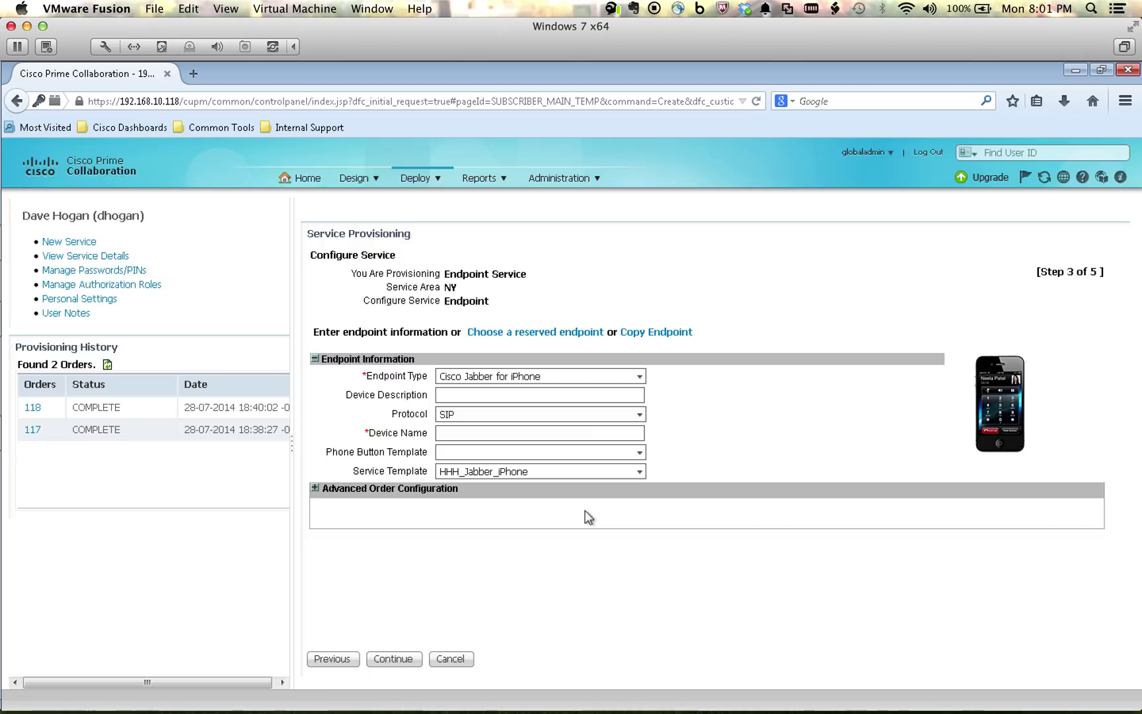
pyautogui.click(472, 434)
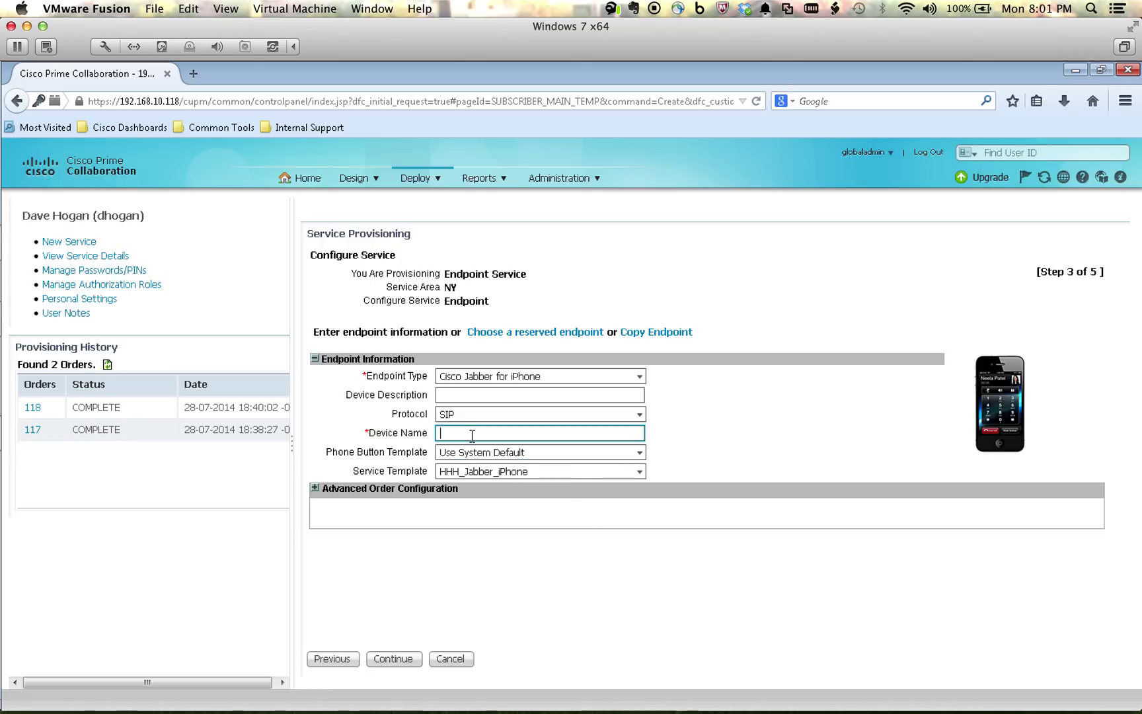
pyautogui.write('TCT')
pyautogui.write('DHOGAN')
# Set Line 1 to Chosen Line with the HHH_Line template and shared directory number 6121.
pyautogui.click(394, 660)
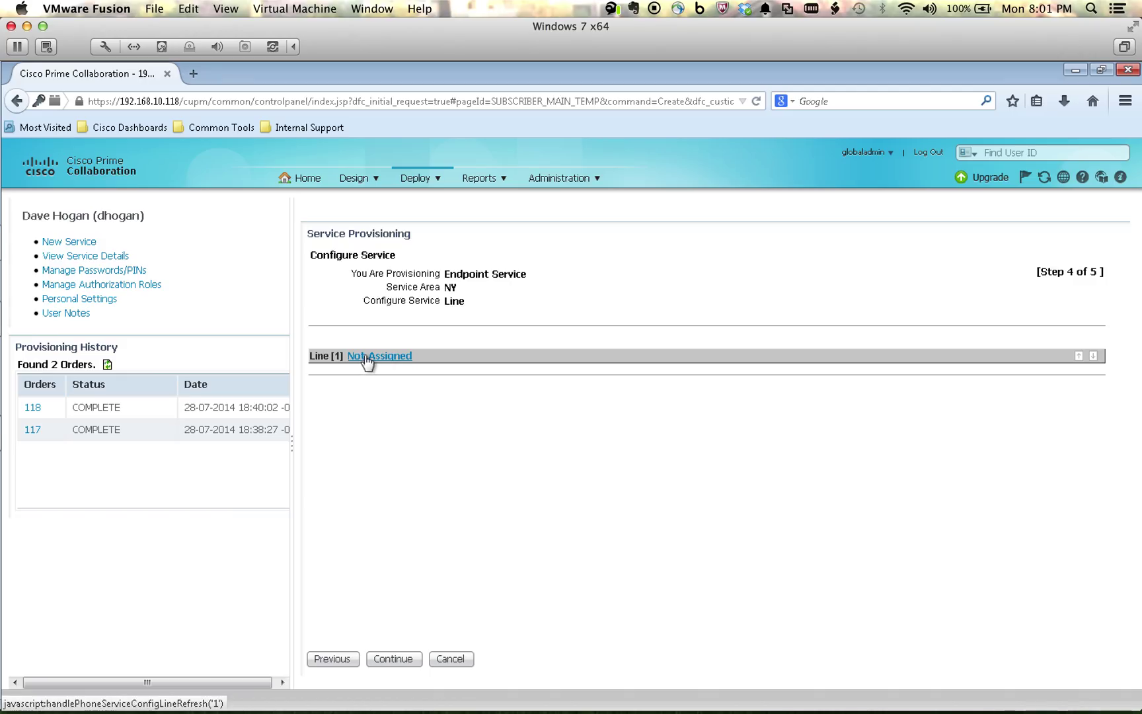
pyautogui.click(366, 356)
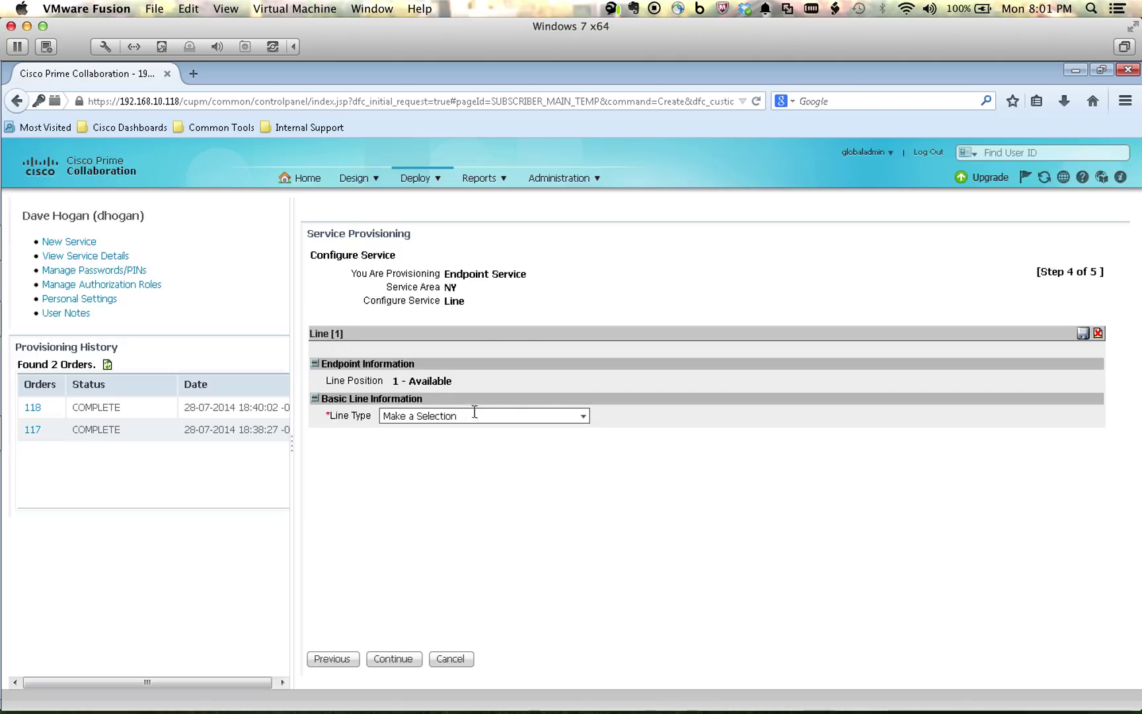
pyautogui.click(583, 417)
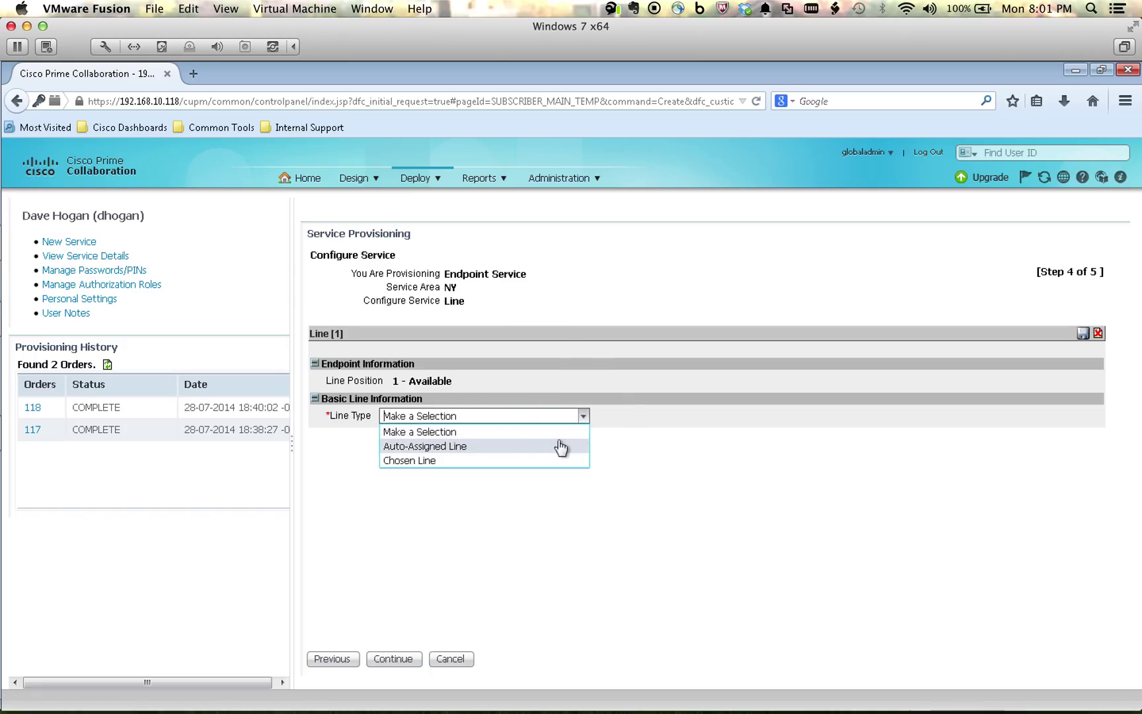
pyautogui.click(506, 463)
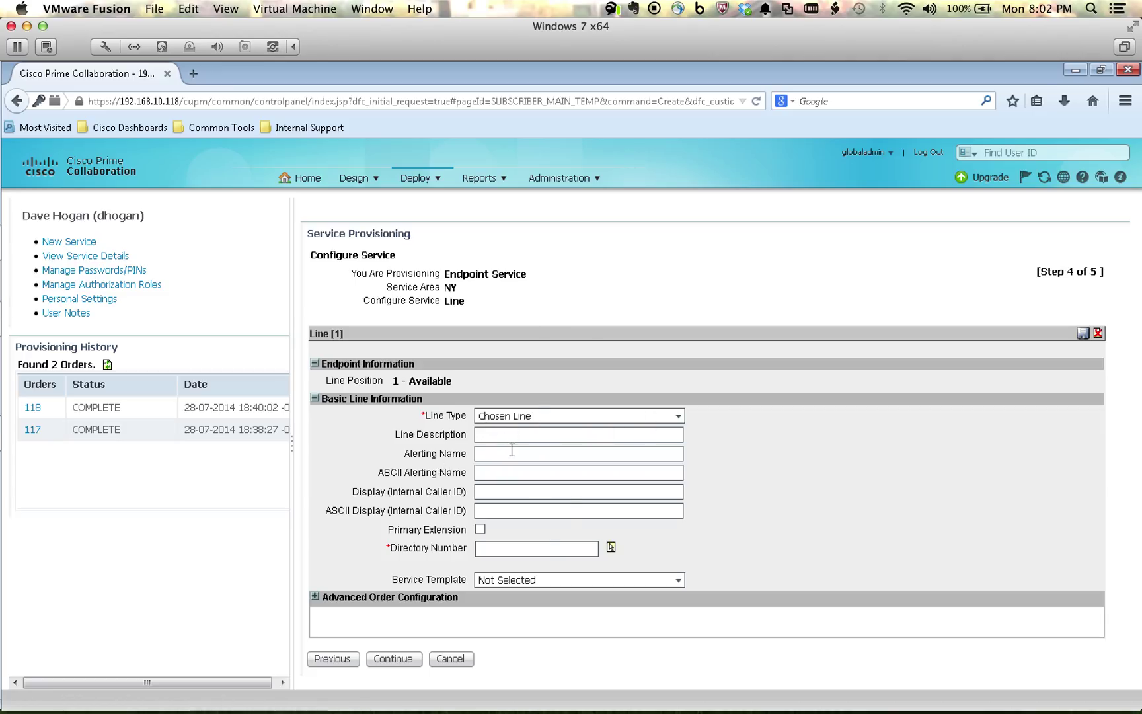
pyautogui.click(681, 586)
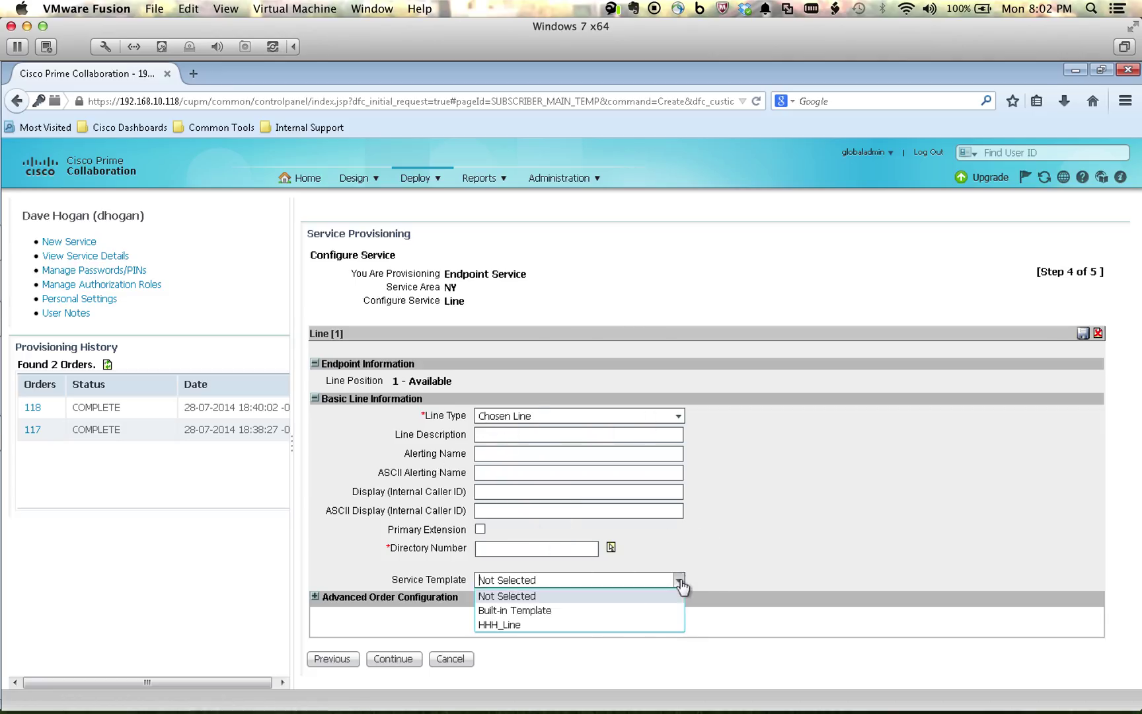
pyautogui.click(606, 624)
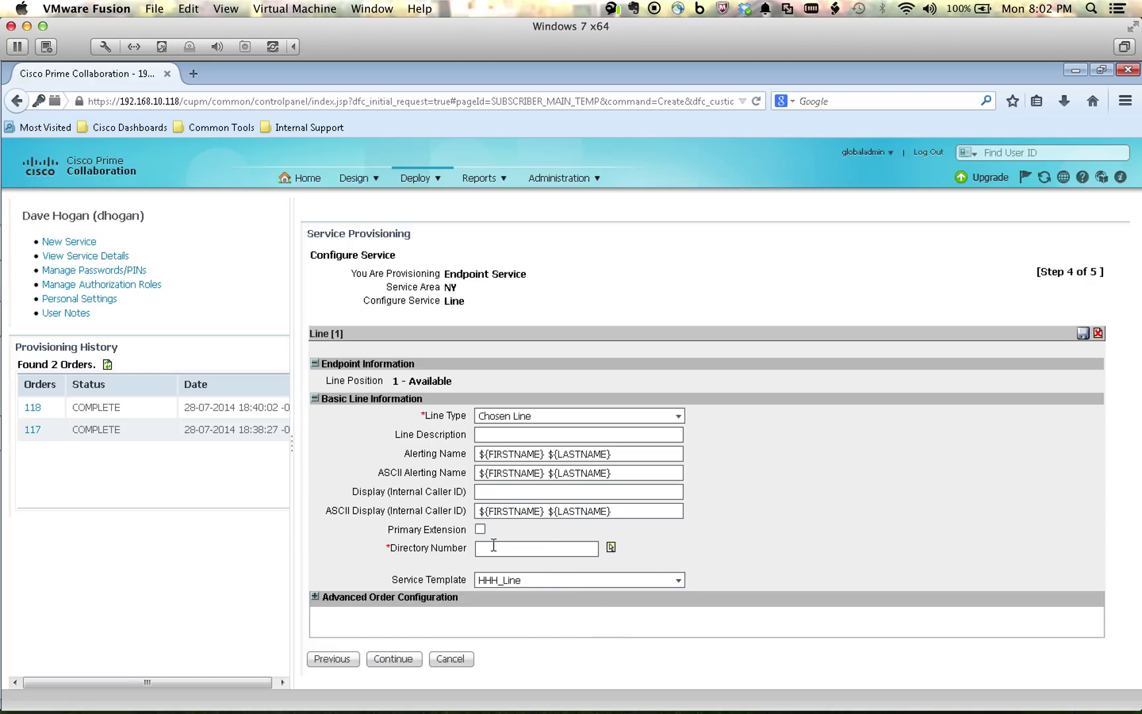
pyautogui.click(493, 546)
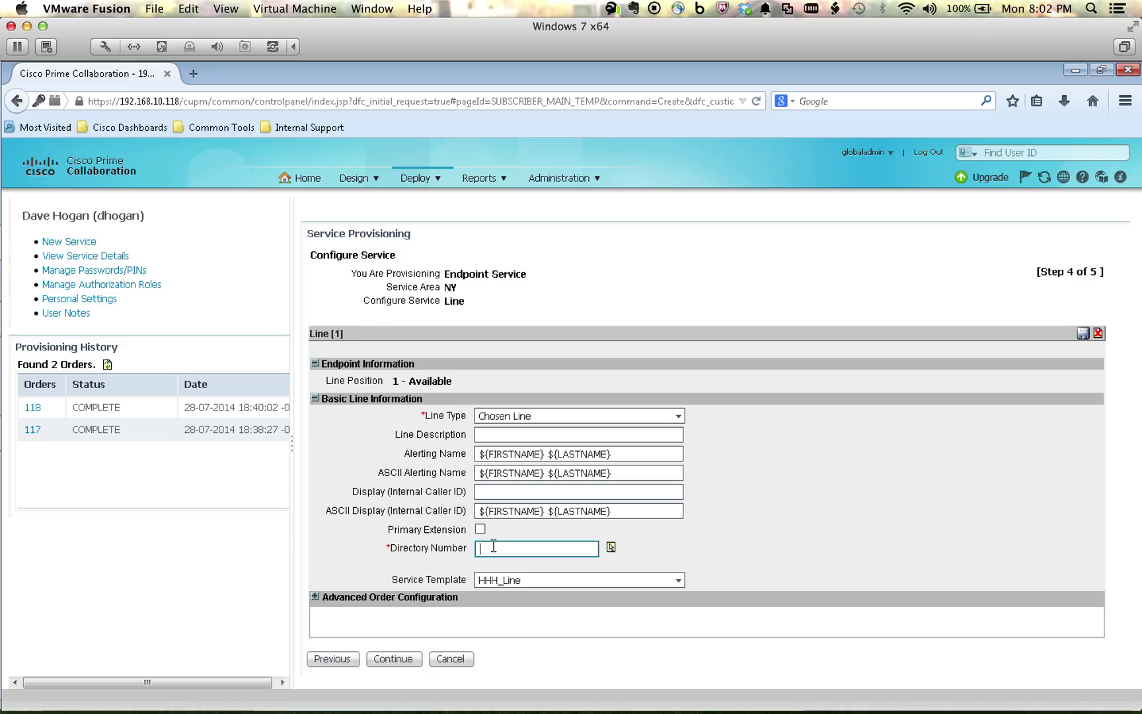
pyautogui.write('6121')
pyautogui.click(676, 548)
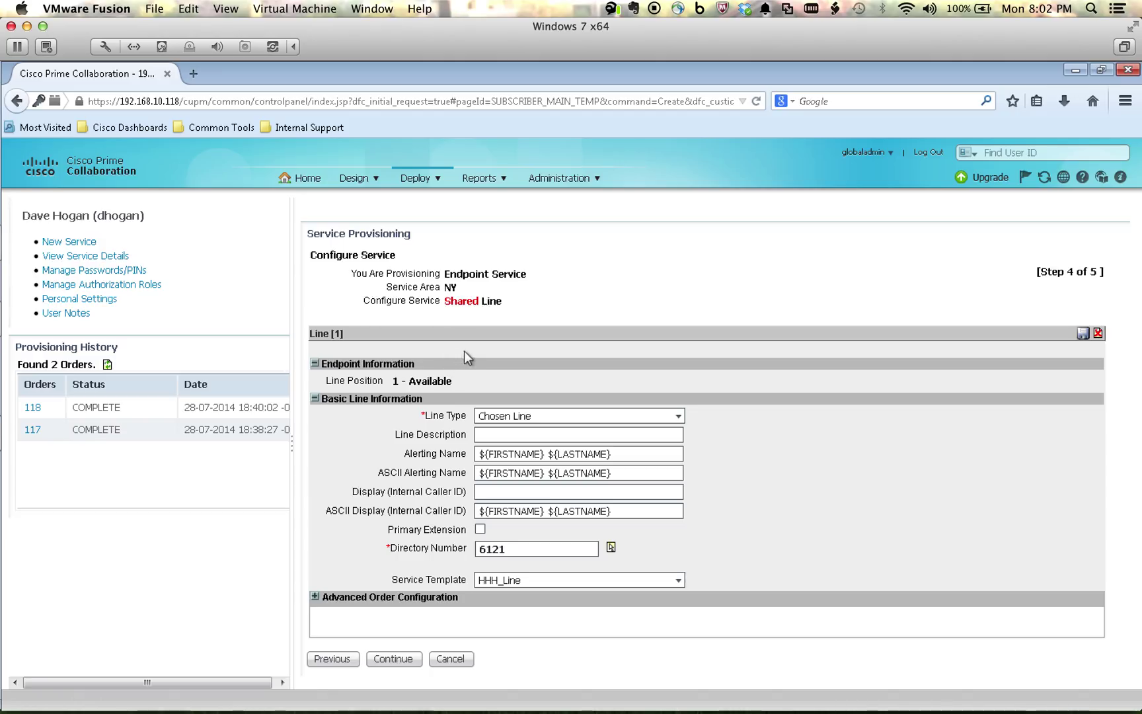
# Review the Confirm Details summary and submit the endpoint-and-line order.
pyautogui.click(394, 659)
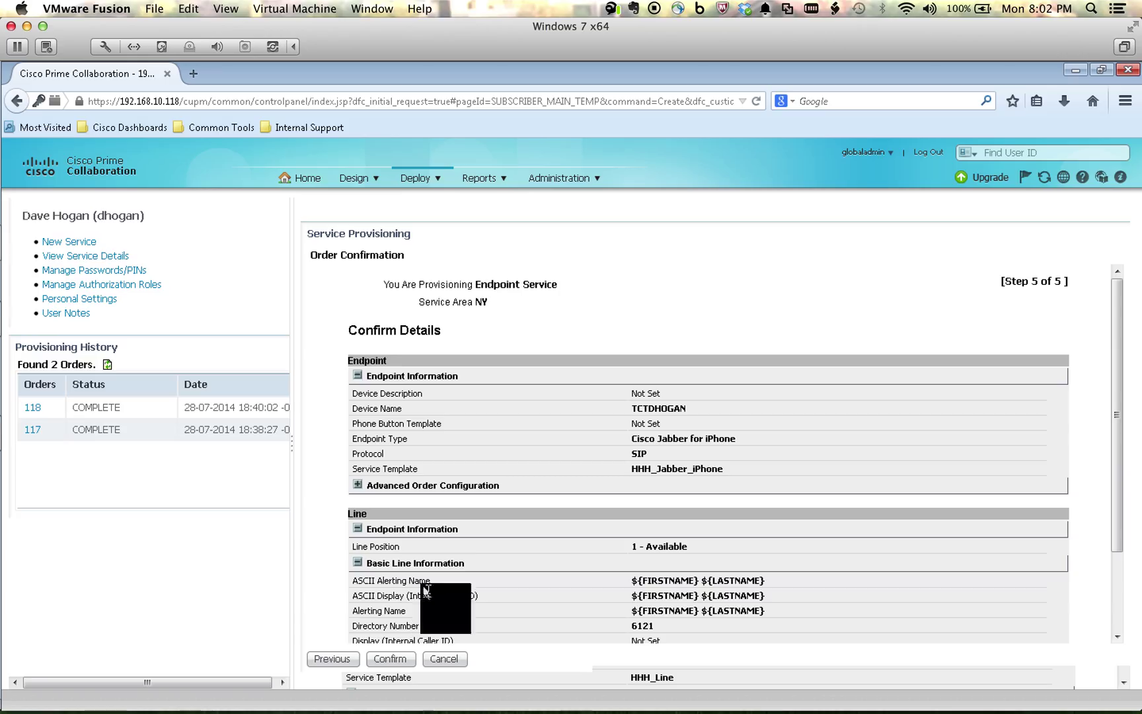
pyautogui.scroll(-3, 594, 514)
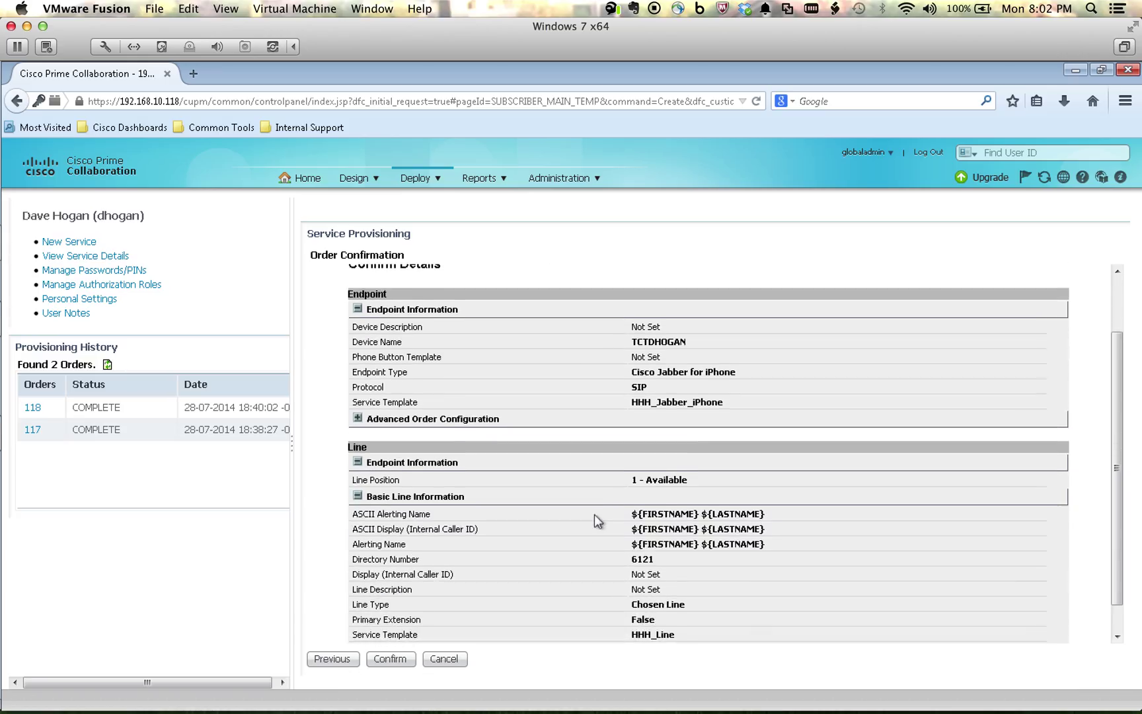
pyautogui.scroll(2, 410, 575)
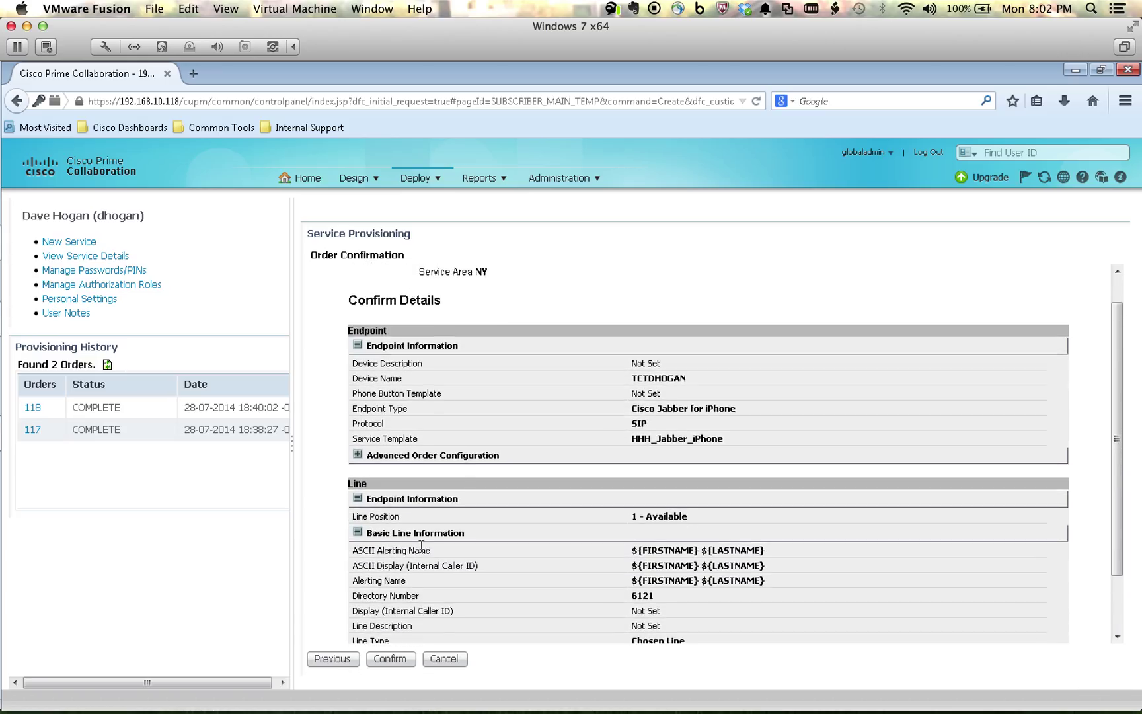
pyautogui.click(387, 665)
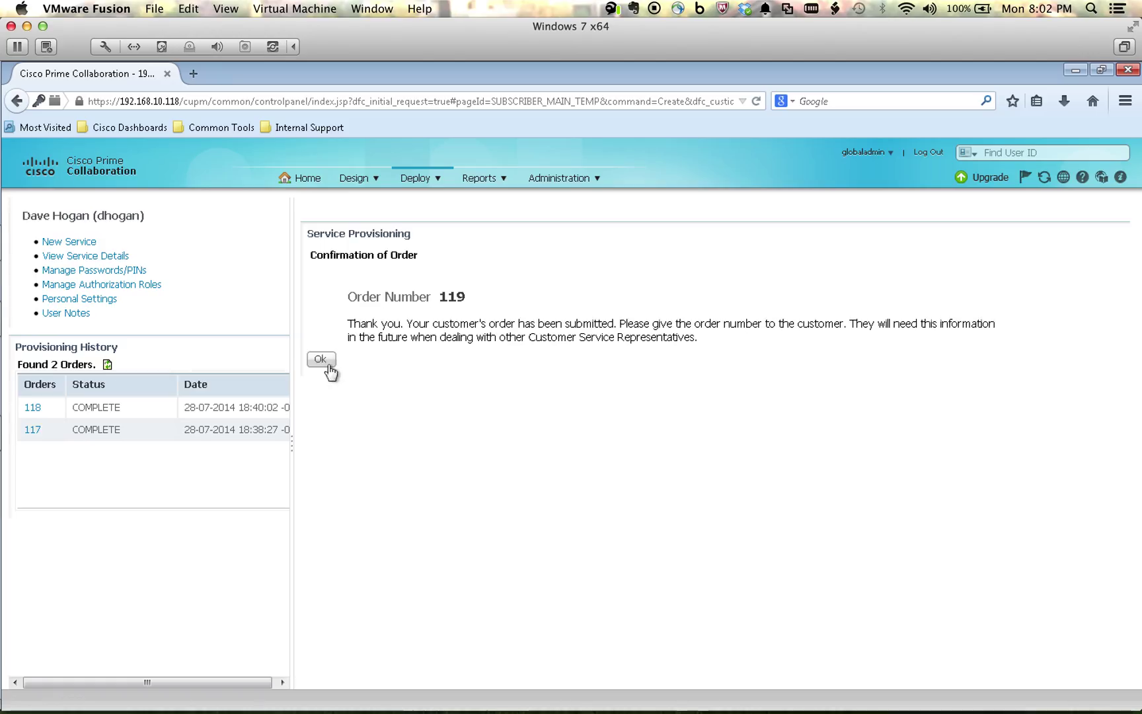
# Dismiss the confirmation and refresh Service Details and Provisioning History to show order 119 complete.
pyautogui.click(328, 364)
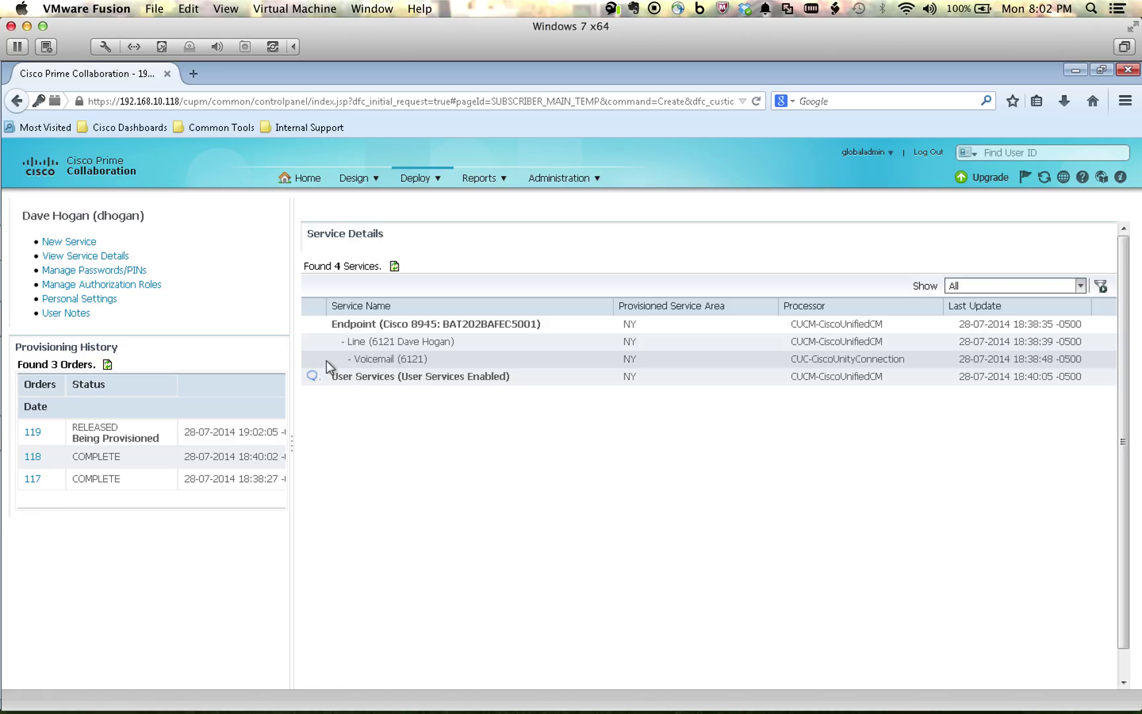
pyautogui.click(395, 267)
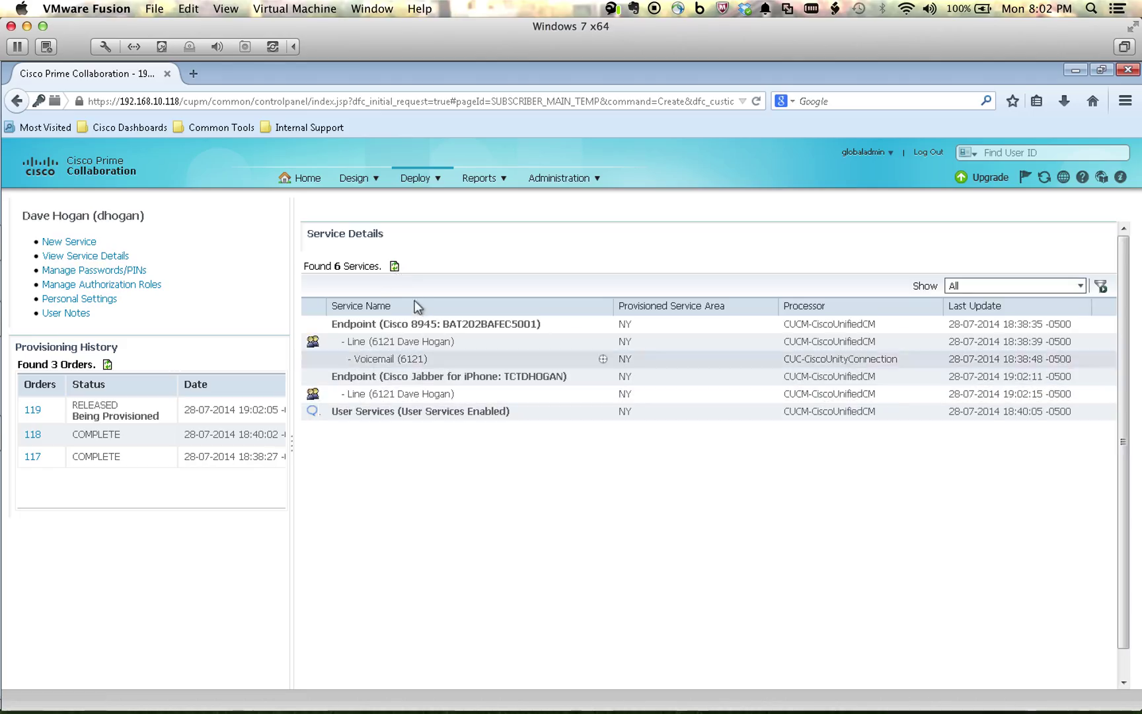
pyautogui.click(107, 364)
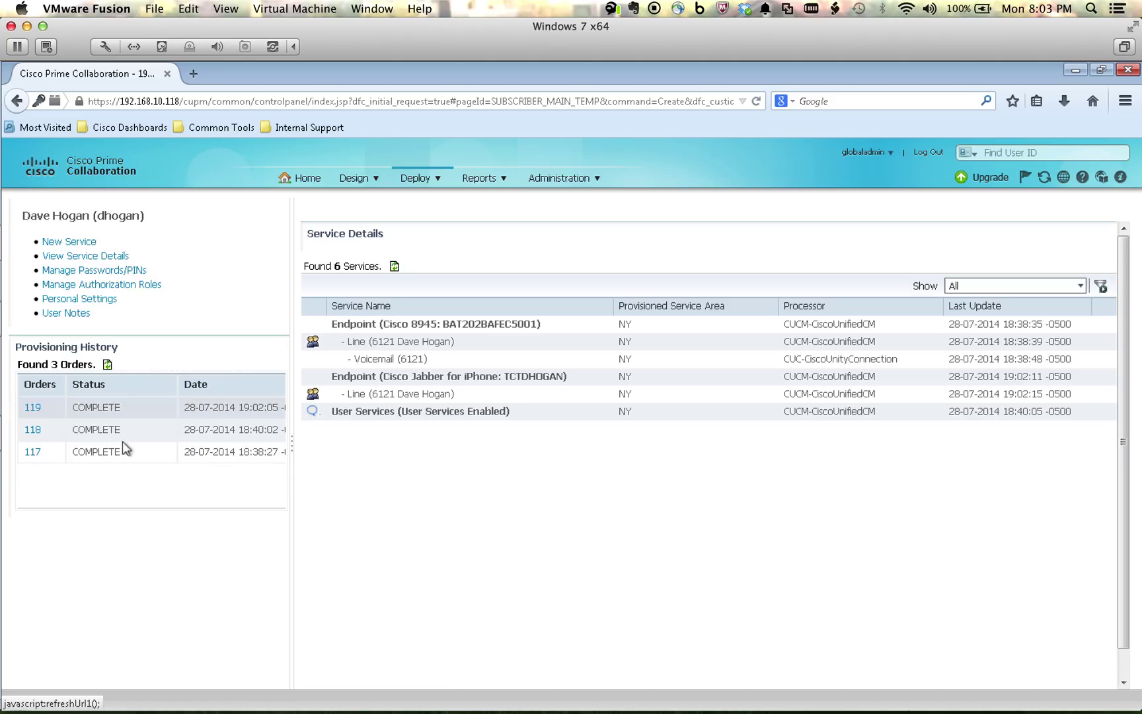